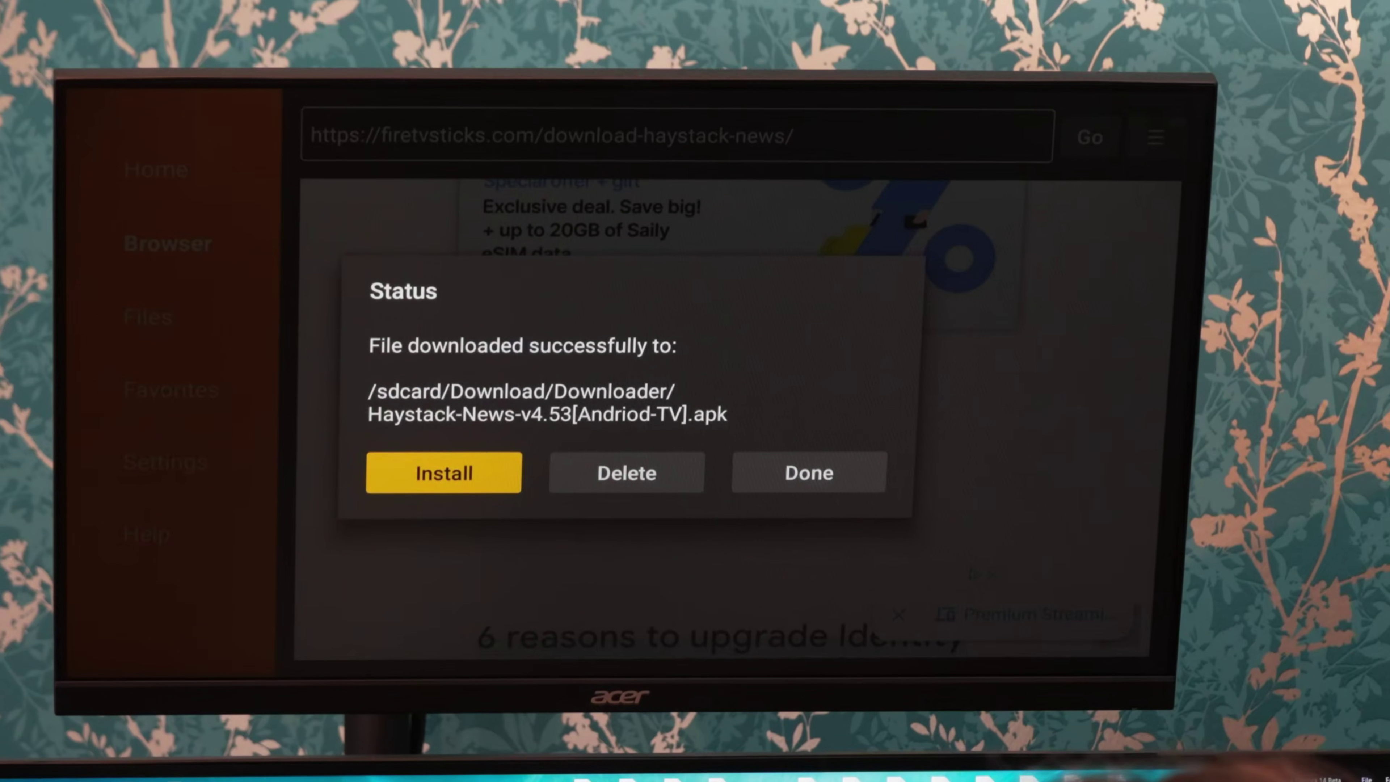
Step: Dismiss Downloader's finished Haystack News download notice by selecting Done
key(Right)
key(Right)
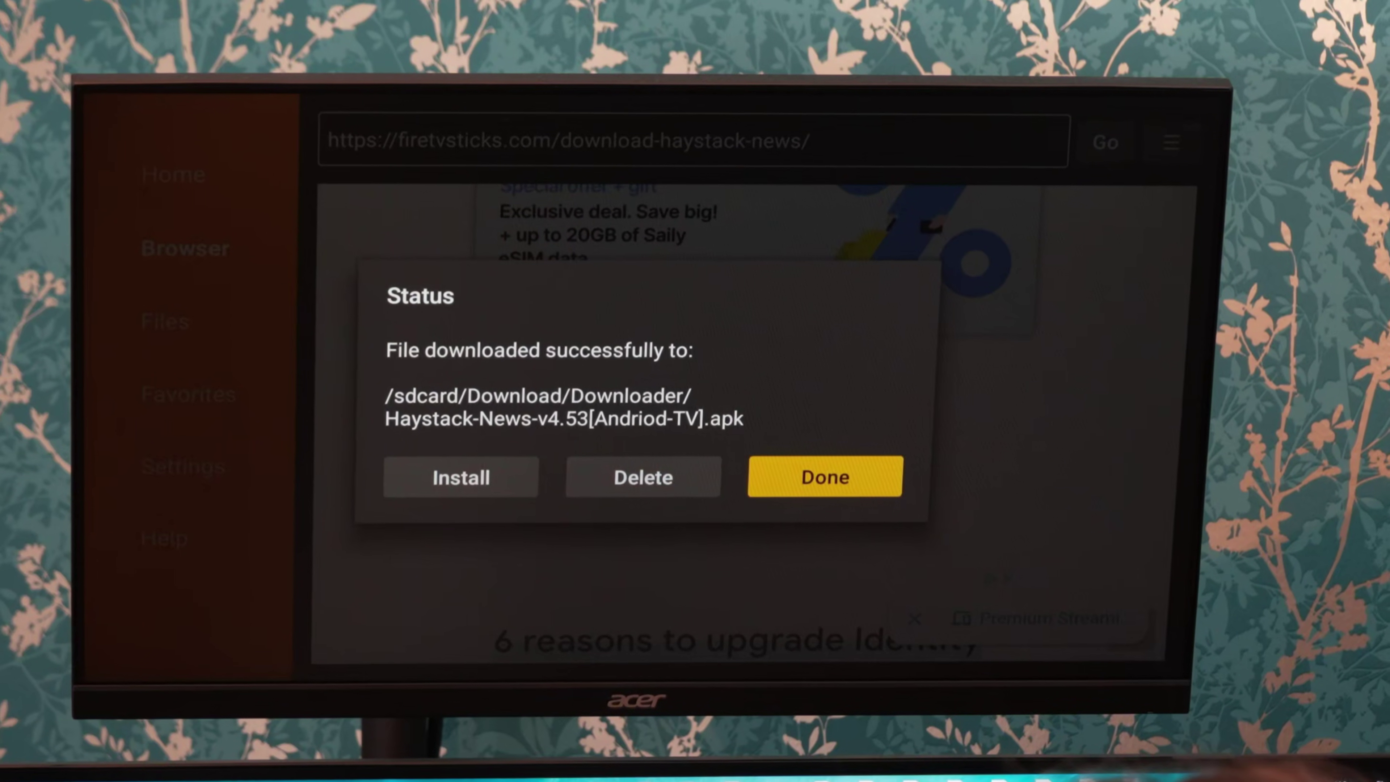
key(Return)
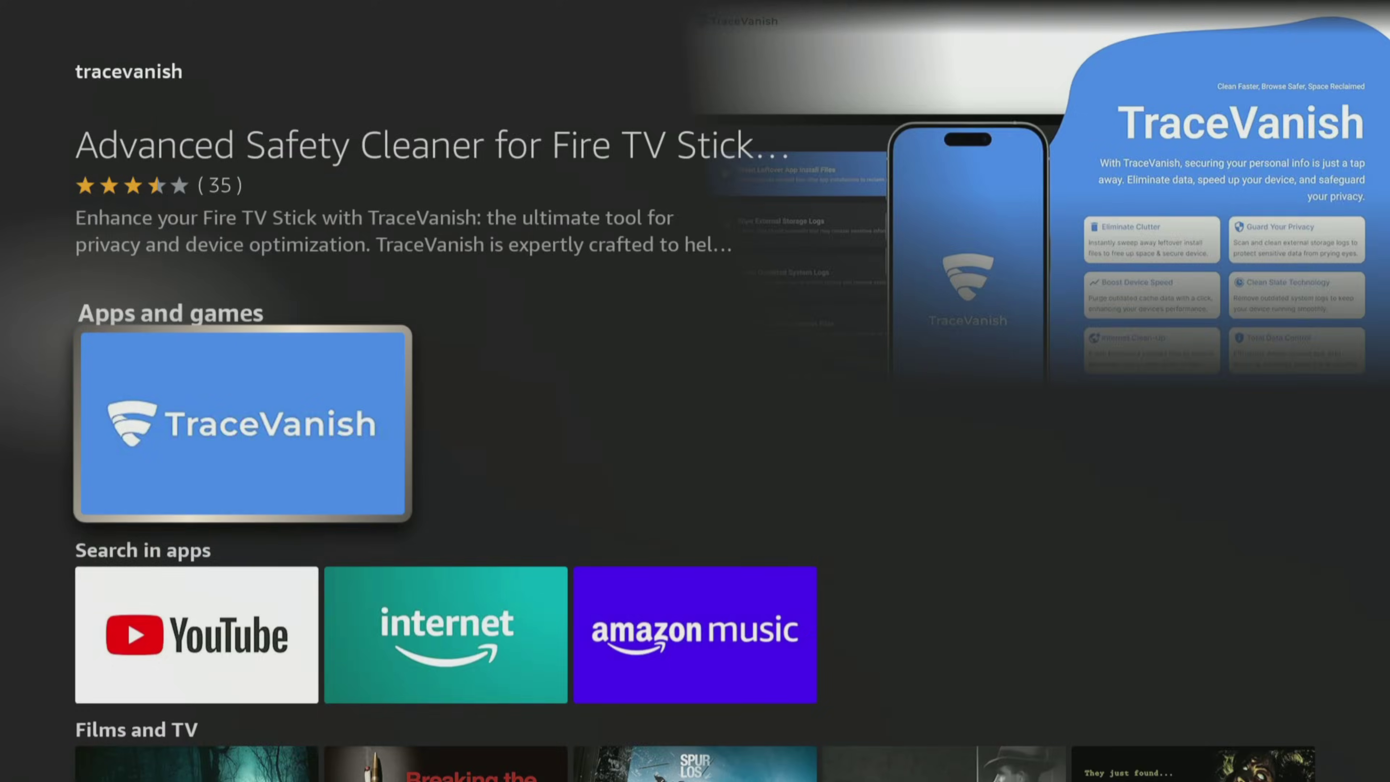
Step: Search the app store for 'Tracevanish', open its app page and download TraceVanish
key(Return)
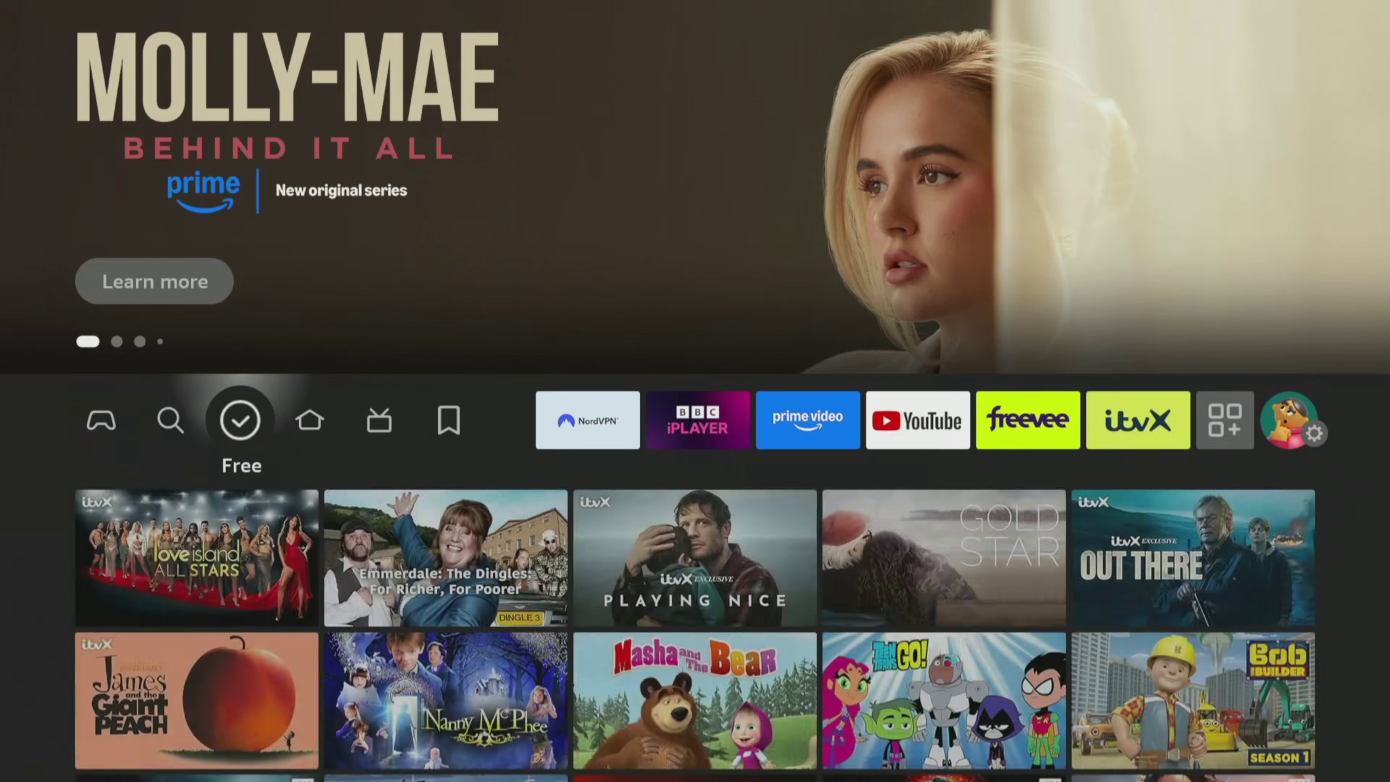
key(Left)
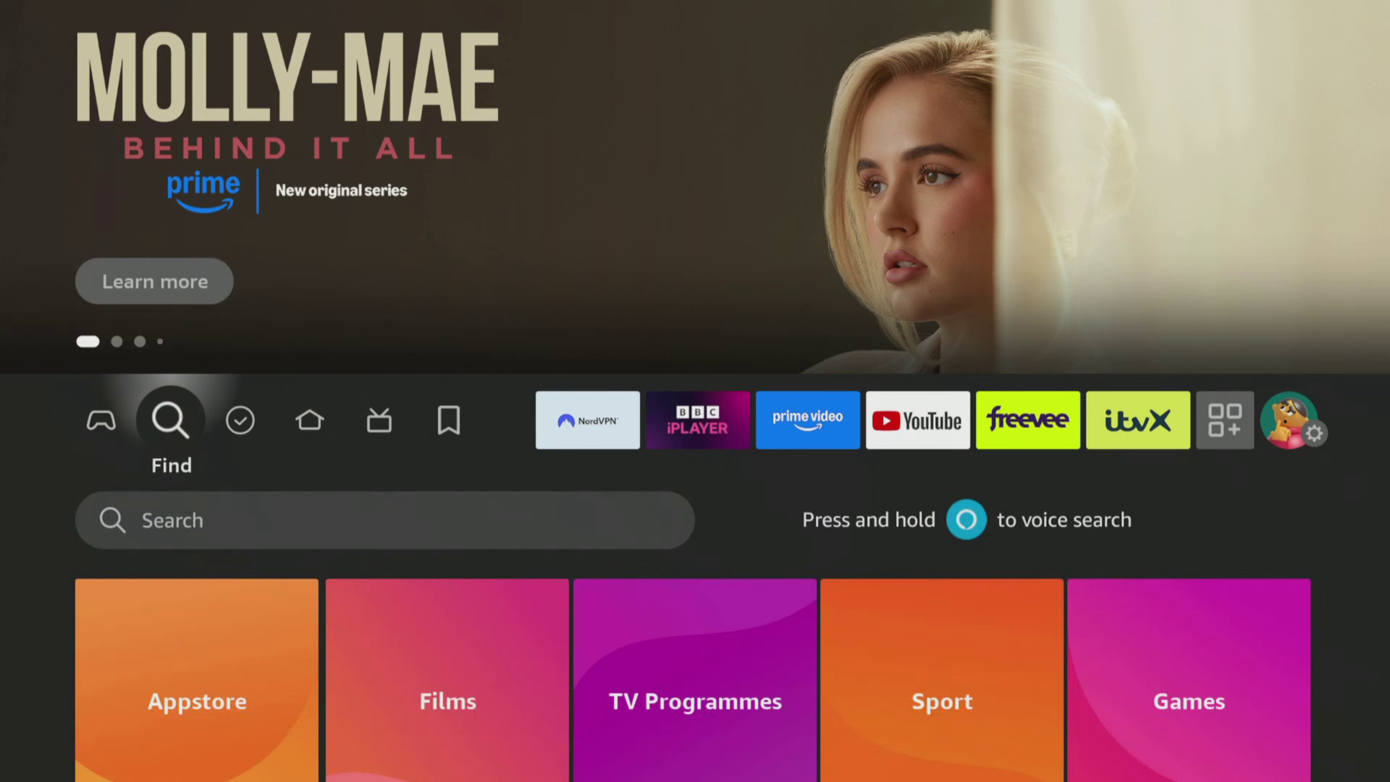
key(Down)
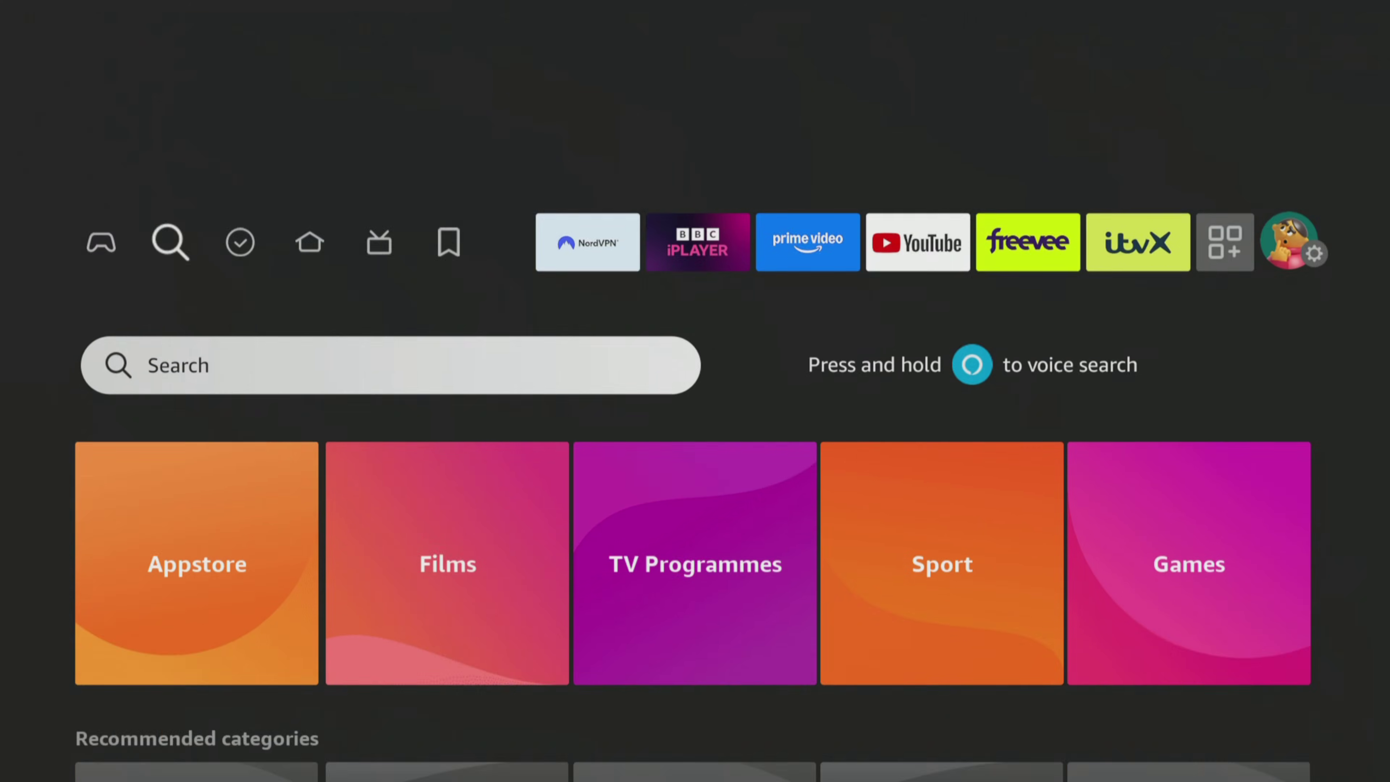
text(cev)
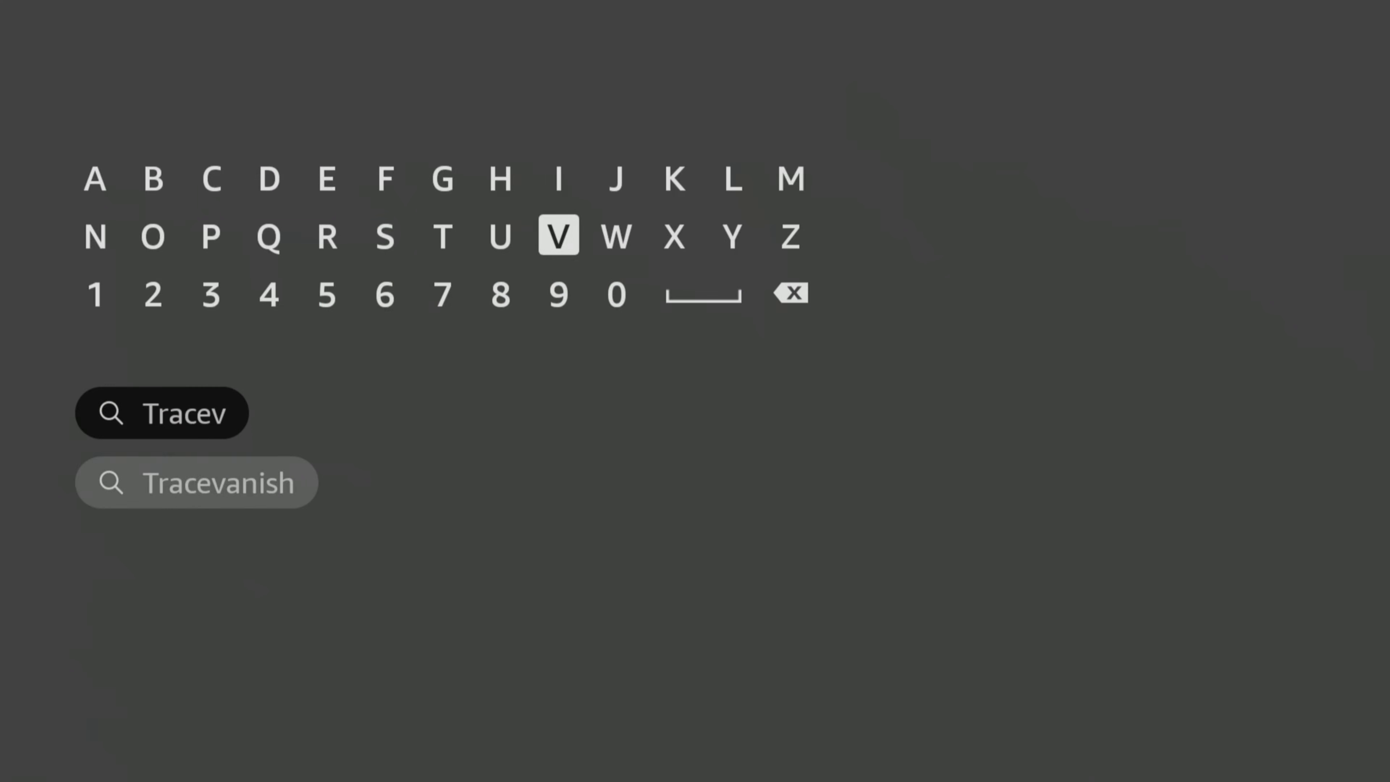
text(anish)
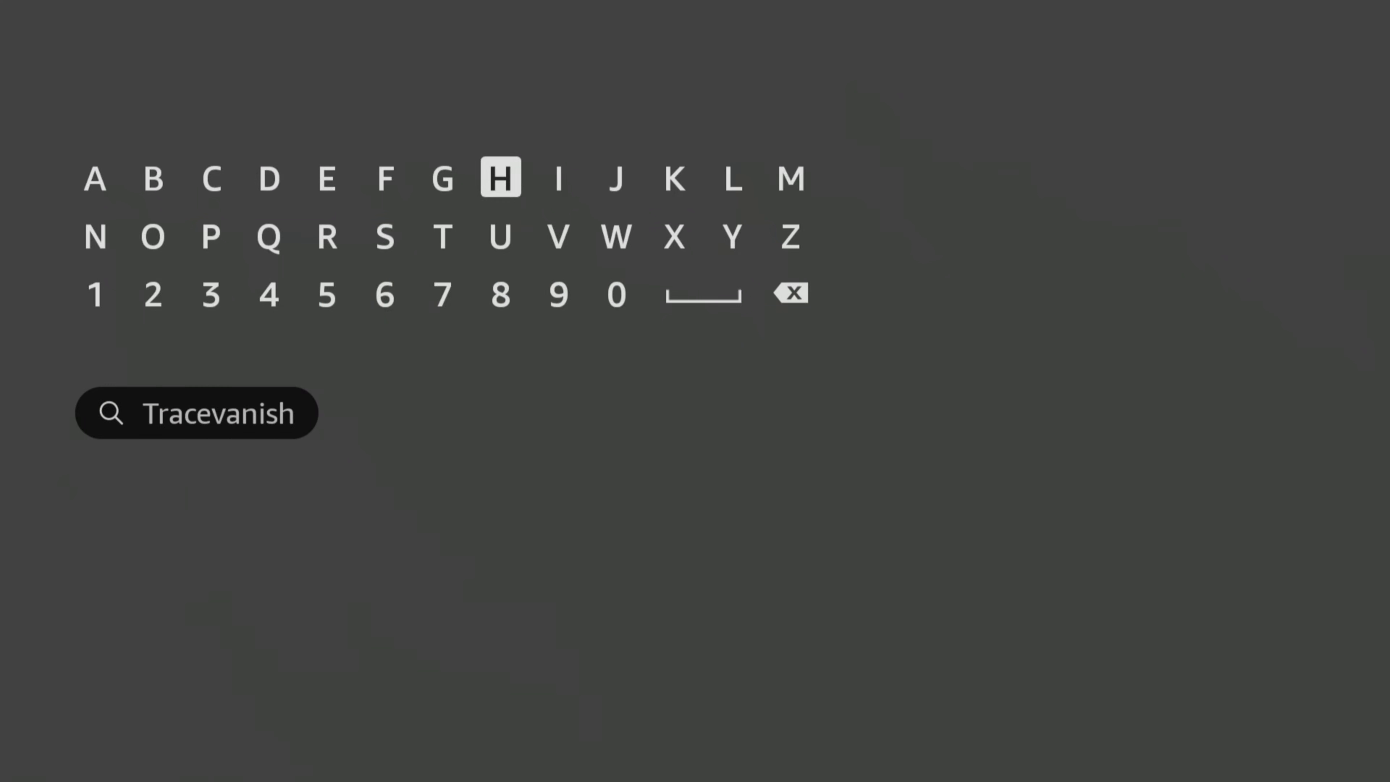
key(Down)
key(Down)
key(Return)
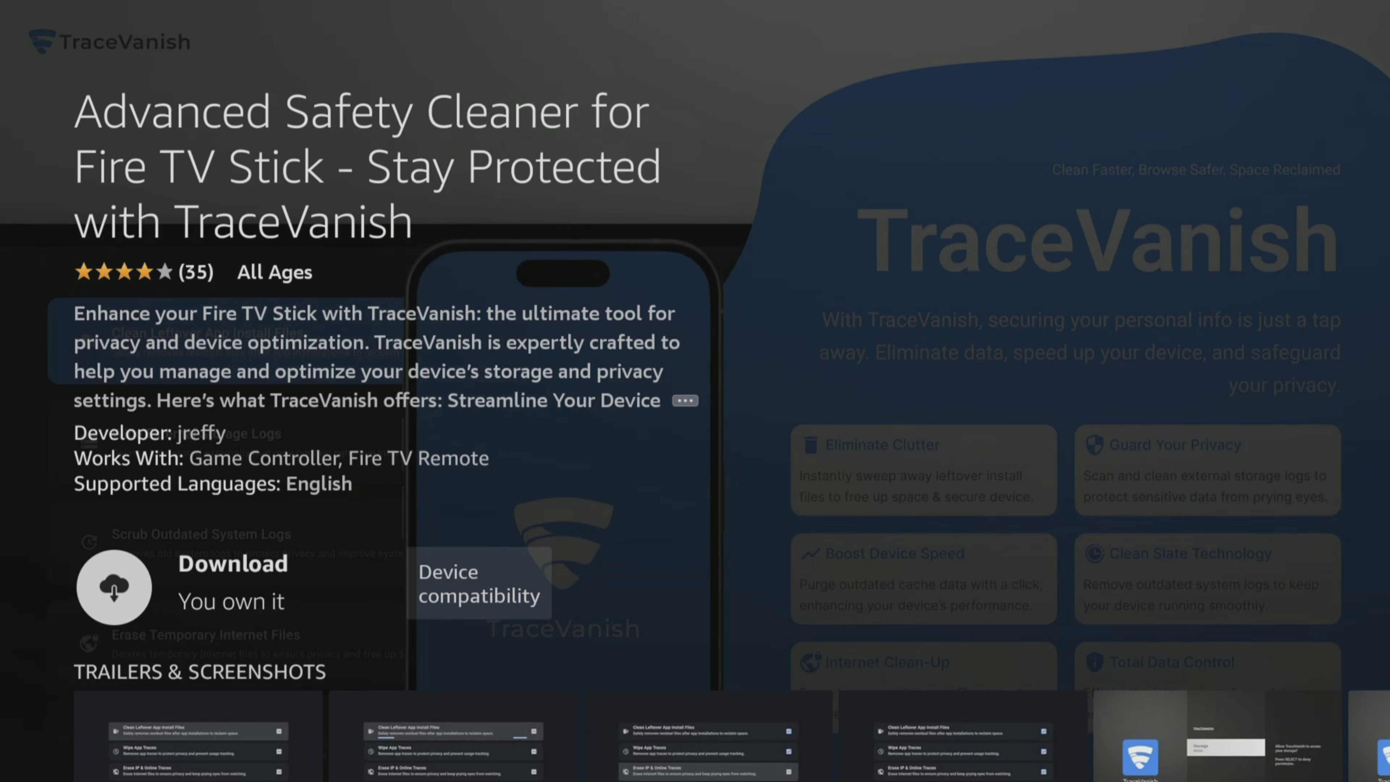
key(Return)
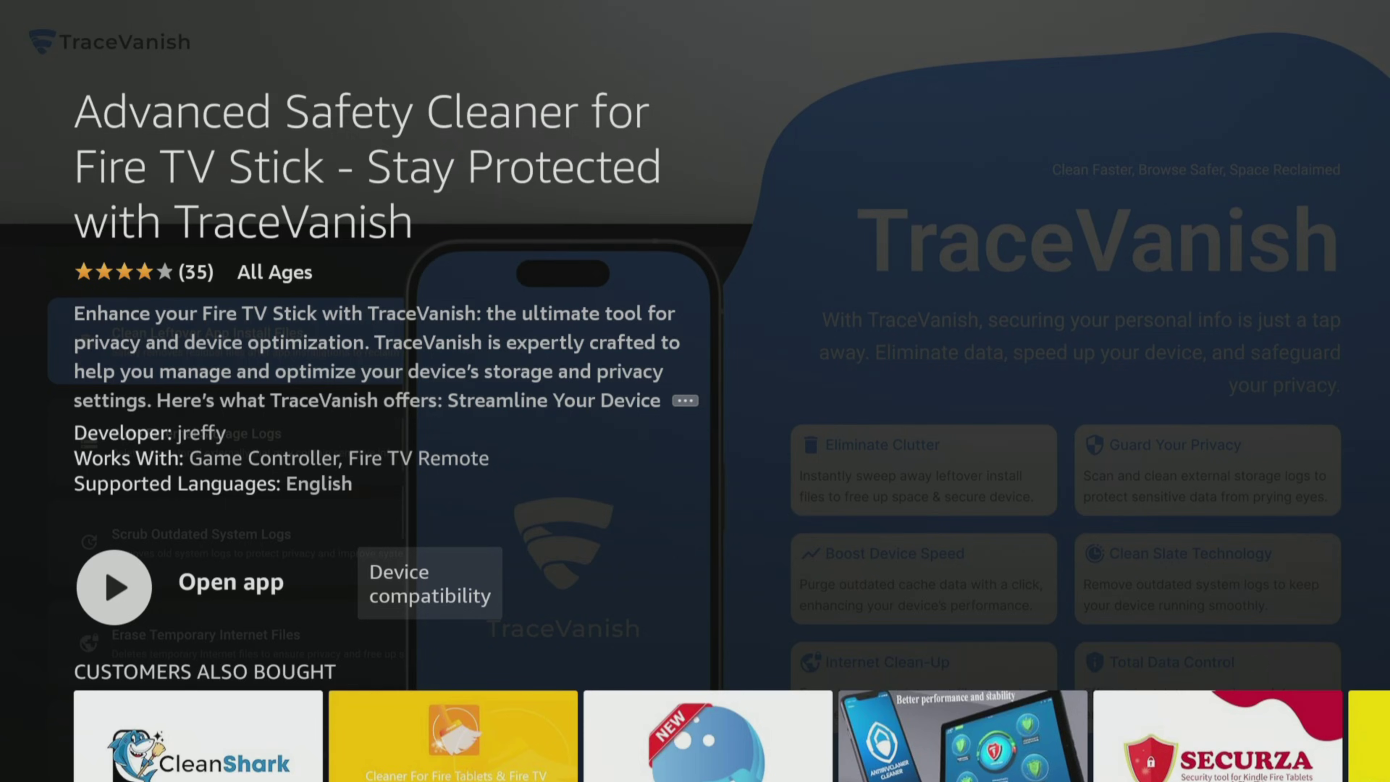
Step: Launch TraceVanish, scroll past the terms, select Proceed and choose I Agree on the Consent Form
key(Return)
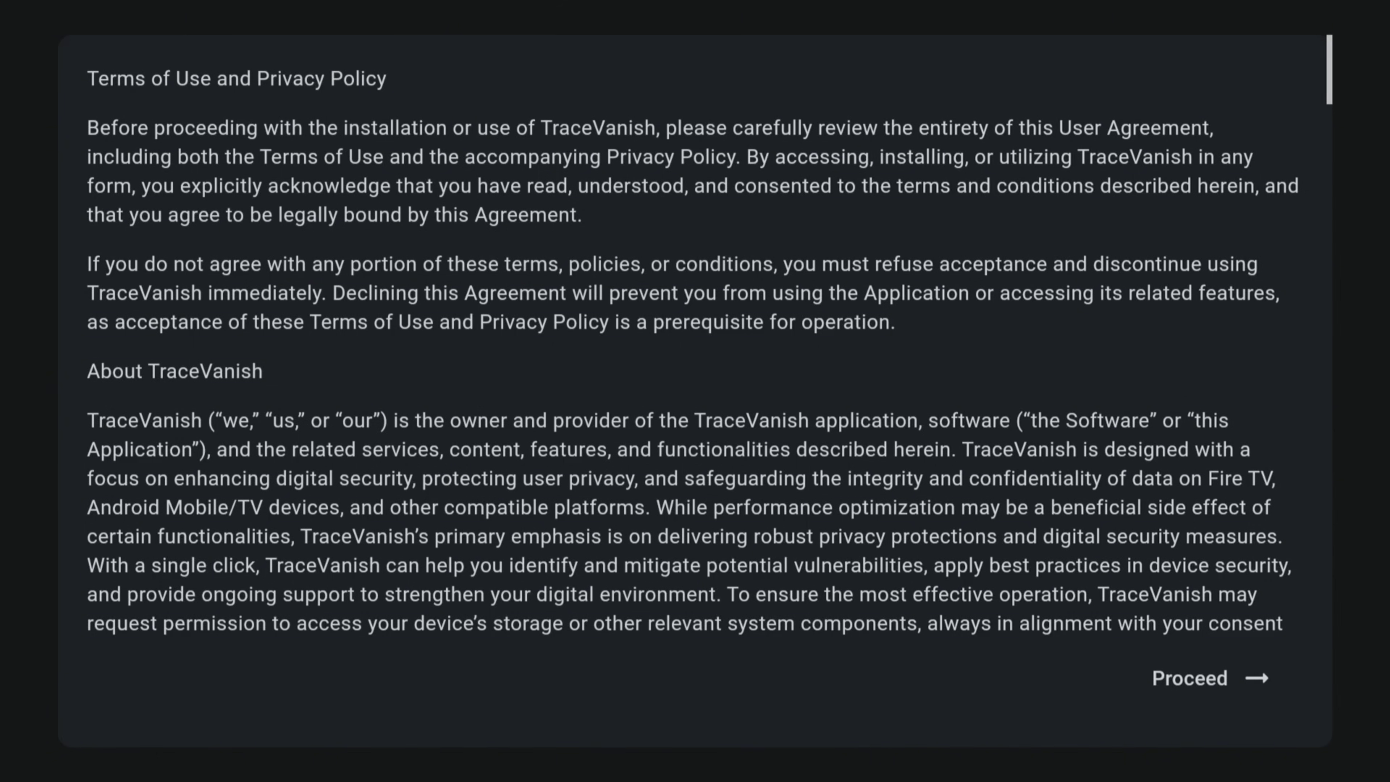
key(Down)
key(Down)
key(Down)
key(Down)
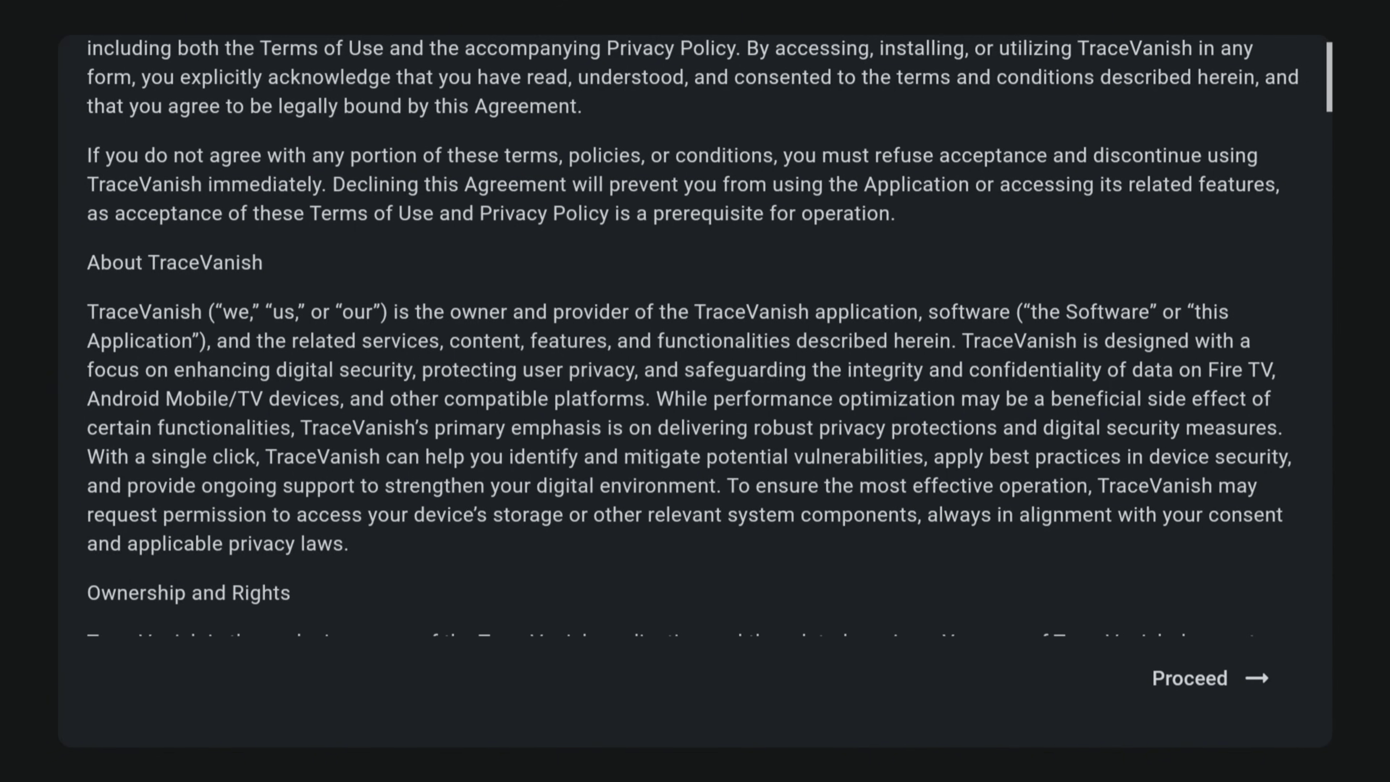
key(Down)
key(Down)
key(Down)
key(Down)
key(Return)
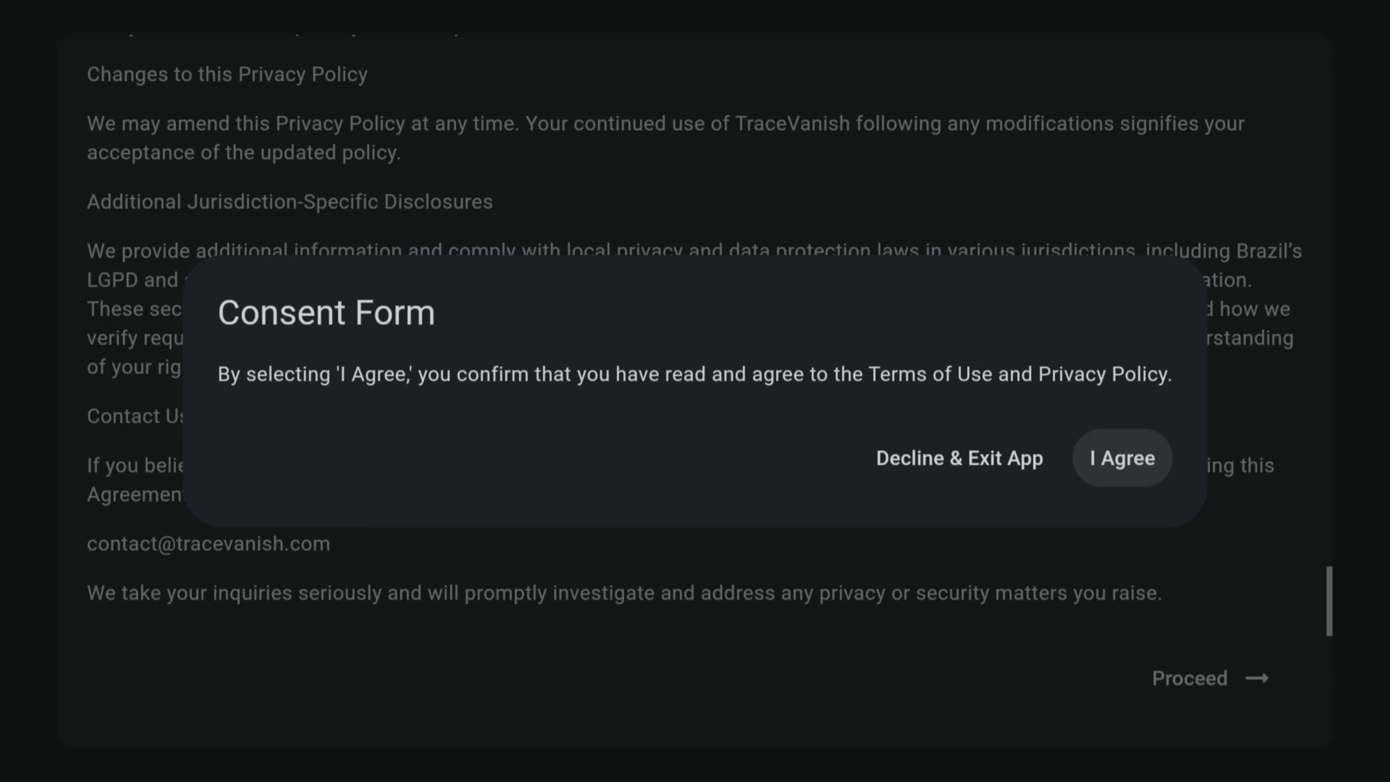
key(Return)
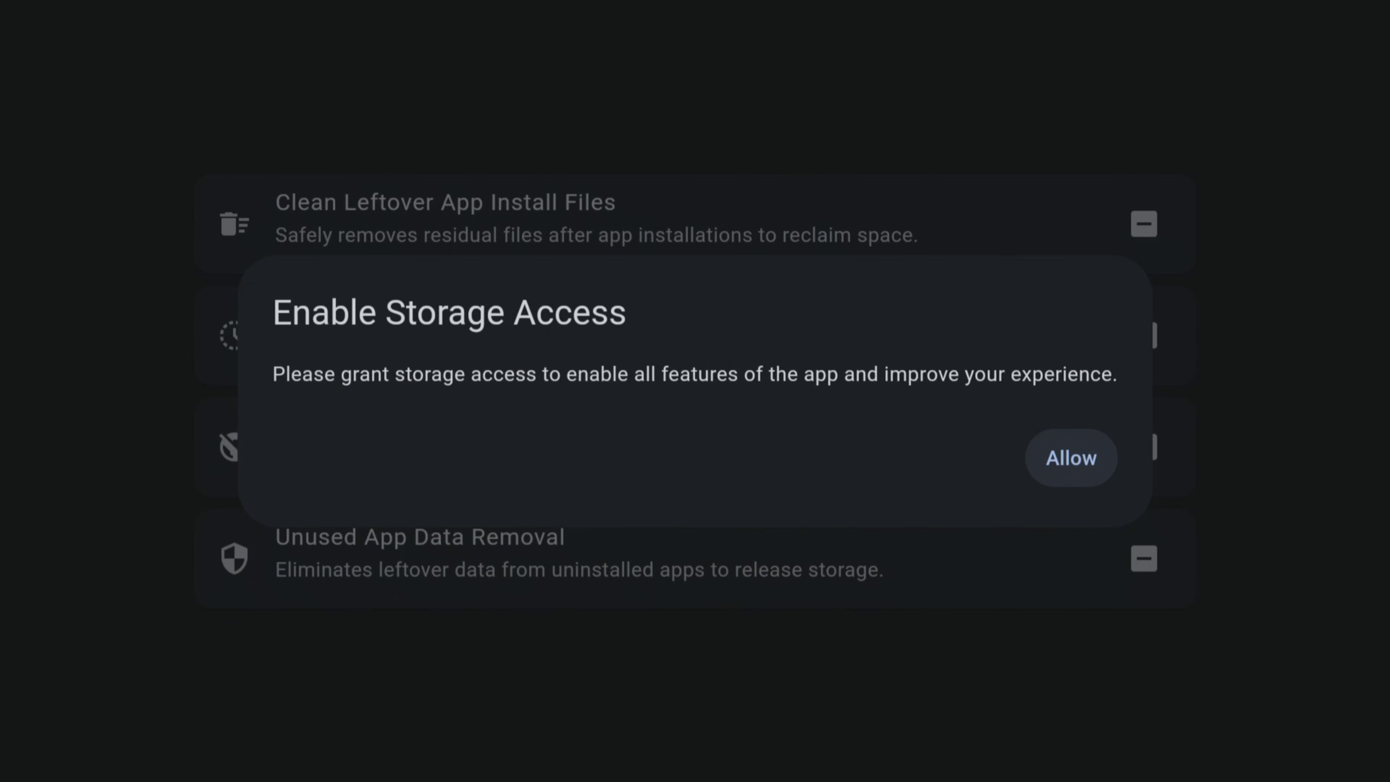
Step: Allow TraceVanish storage and media access, grant All Files under Files and media, then back out
key(Return)
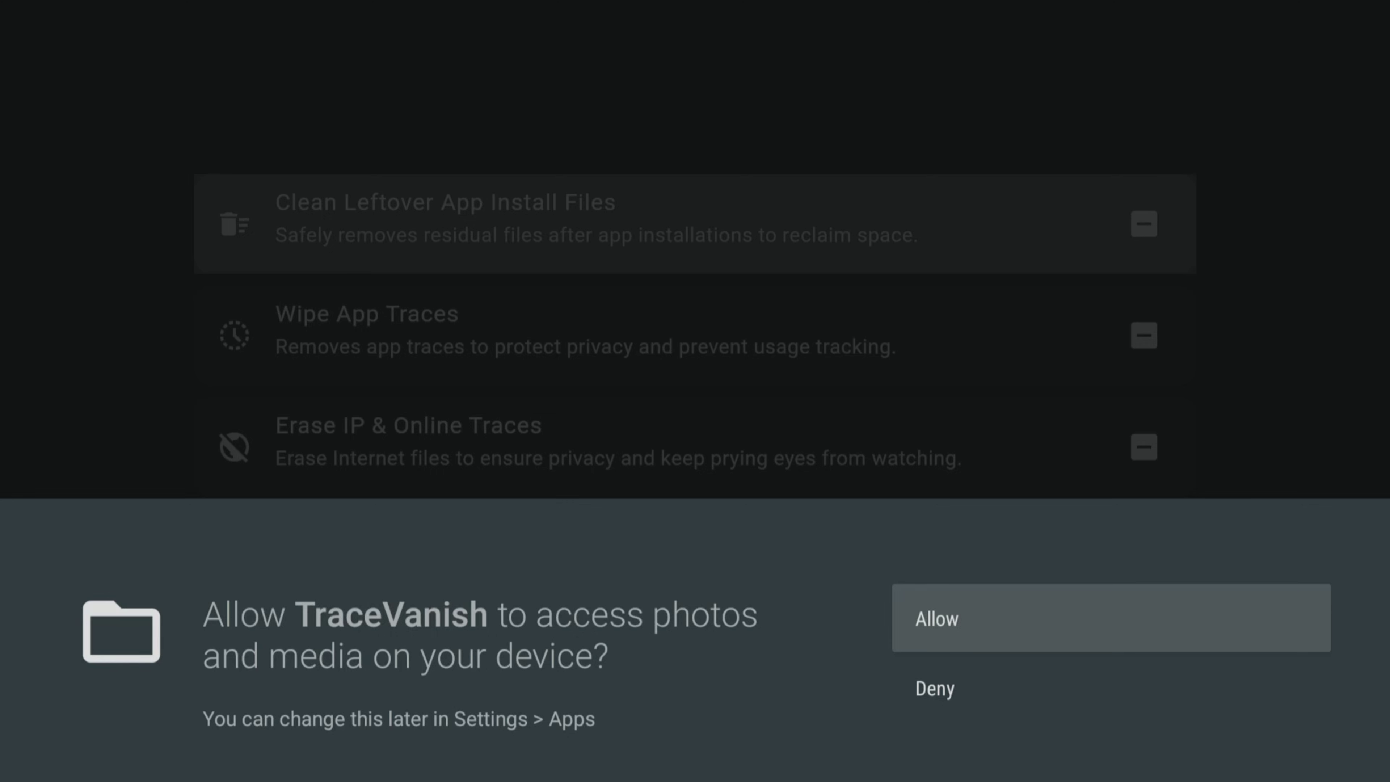
key(Return)
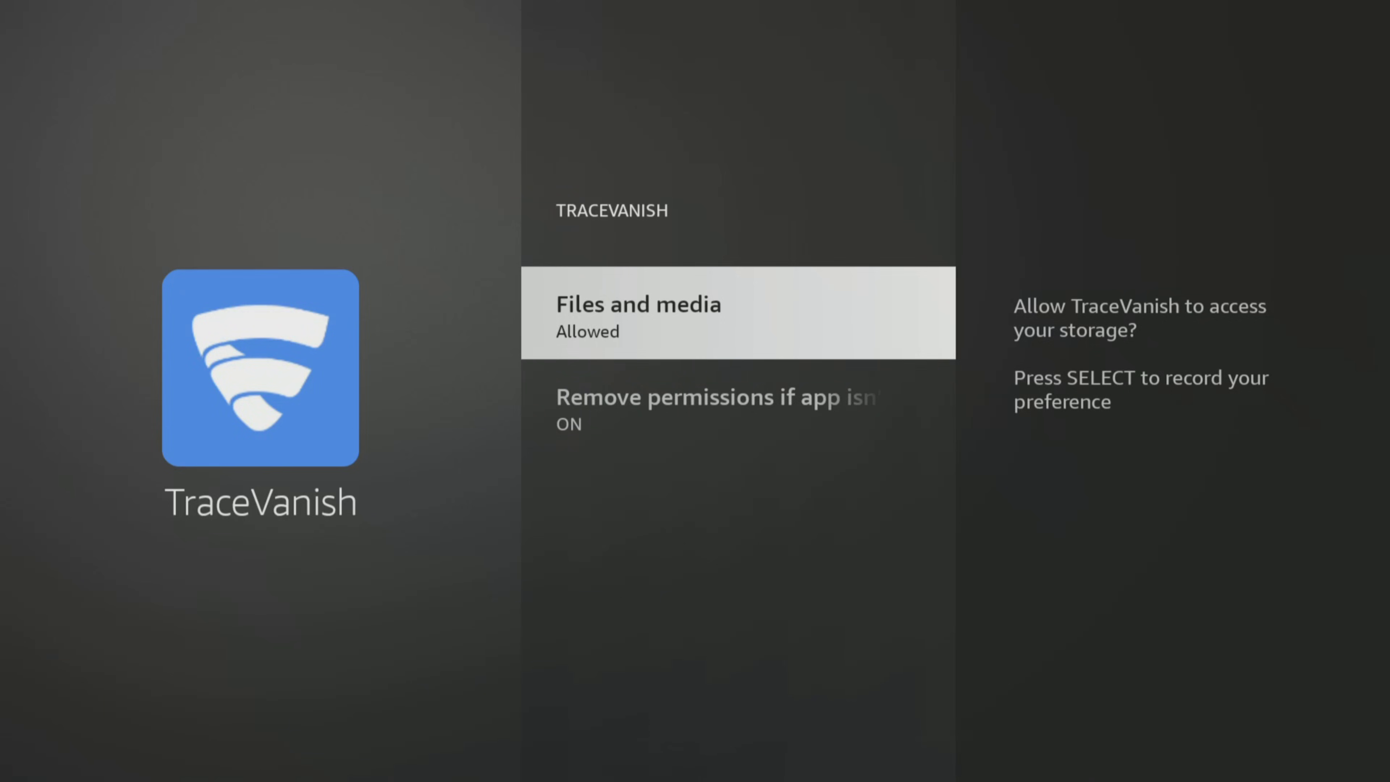
key(Return)
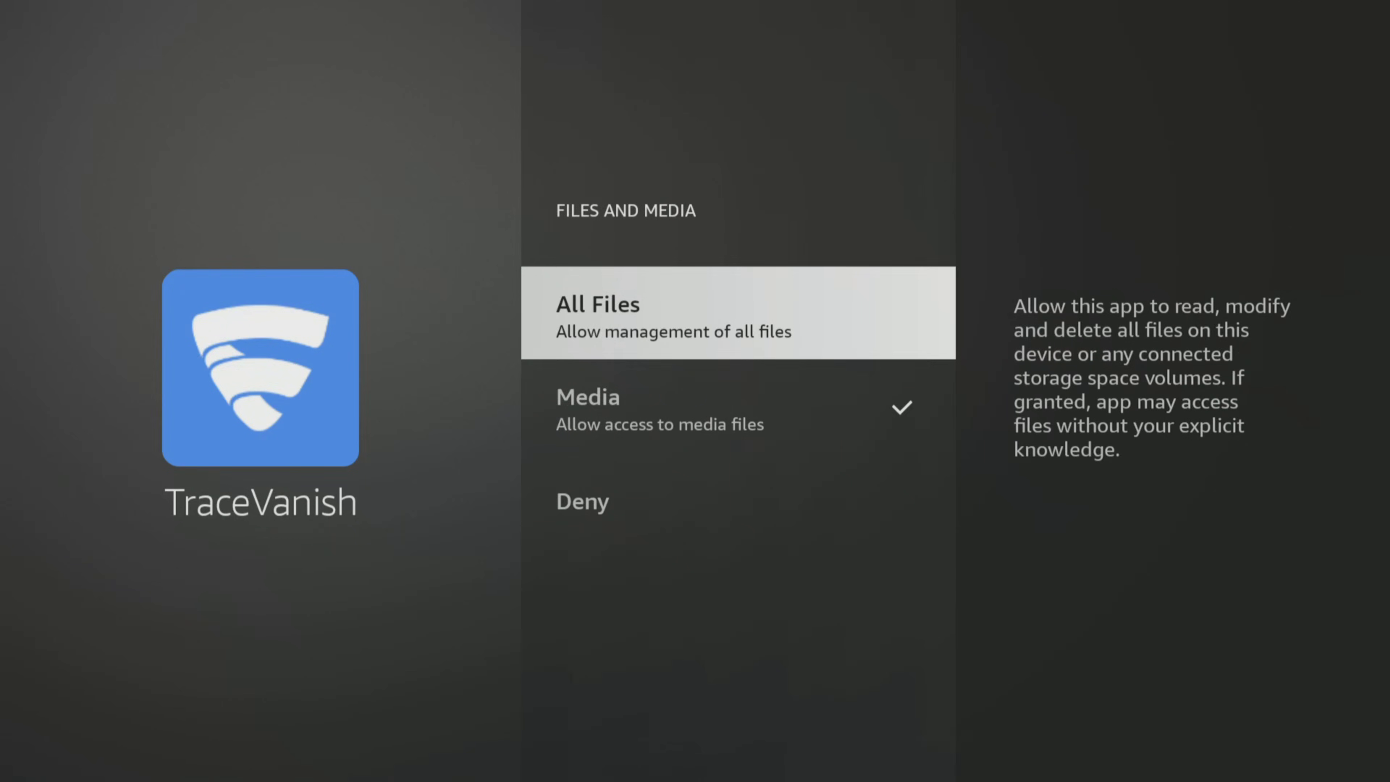
key(Return)
key(Escape)
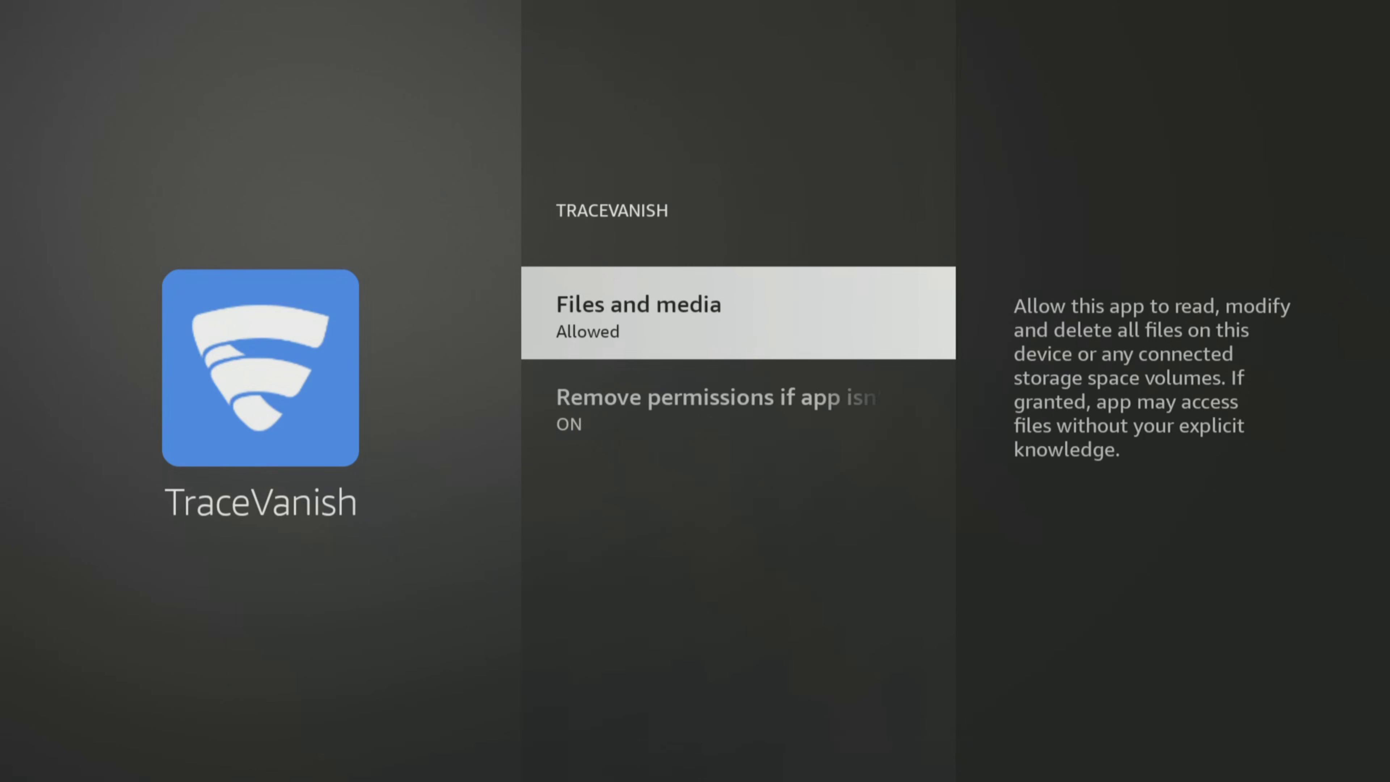
key(Escape)
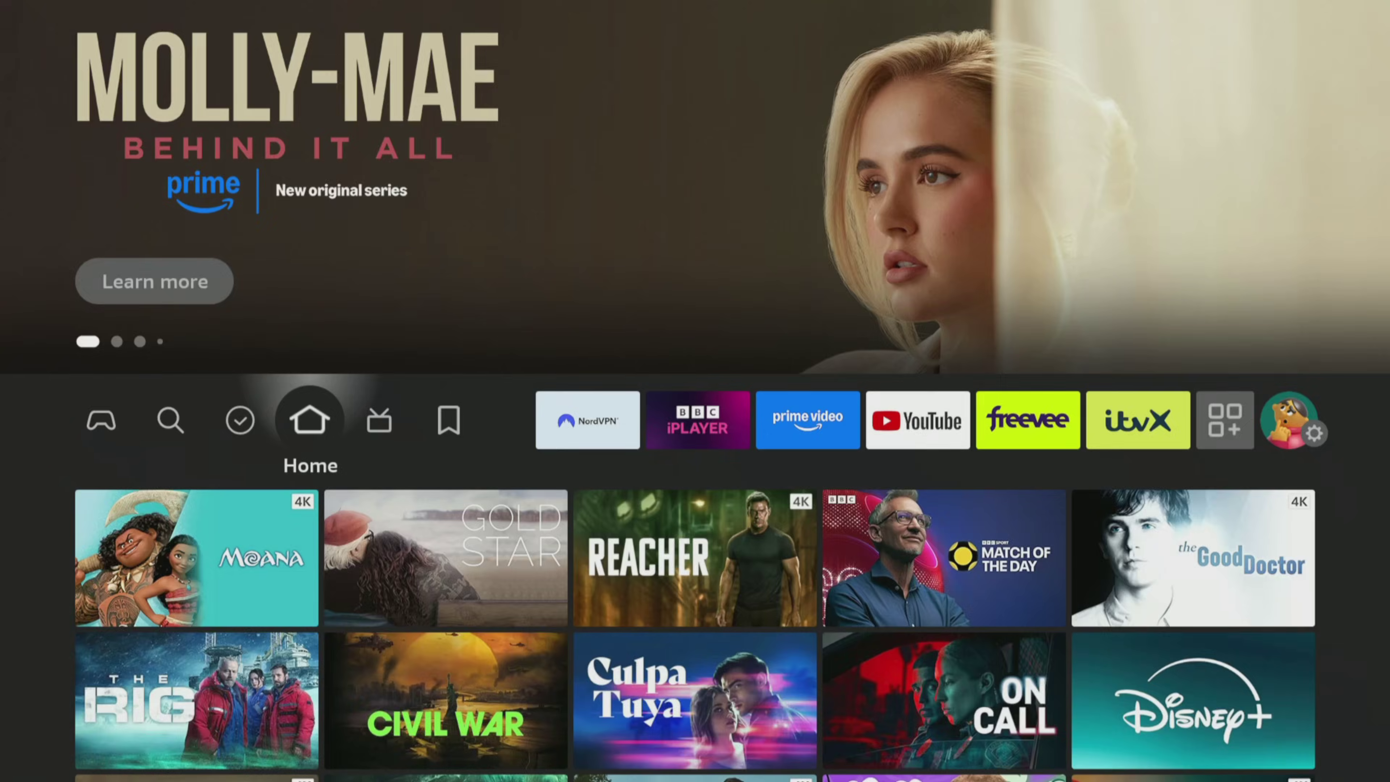
Step: Move from the top navigation to the Settings tiles and open My Fire TV
key(Left)
key(Left)
key(Left)
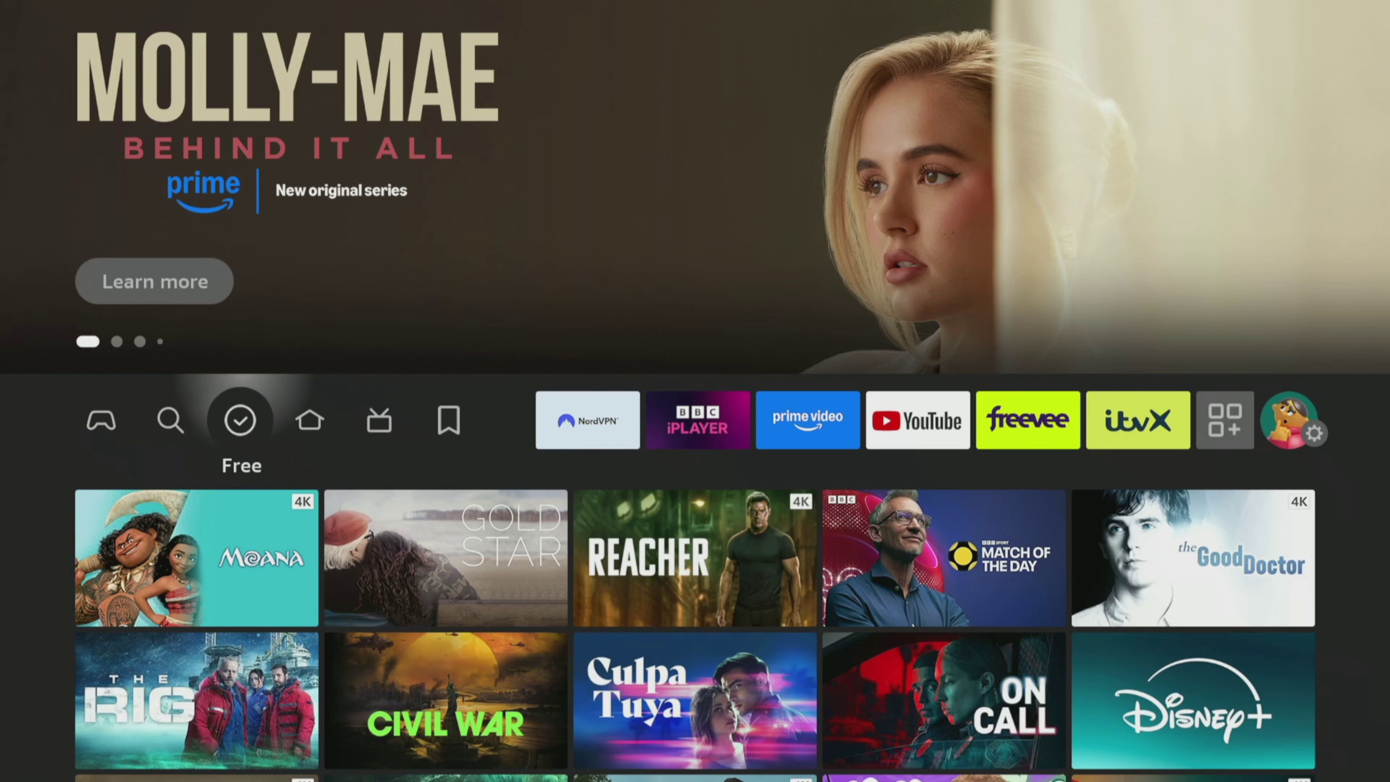
key(Left)
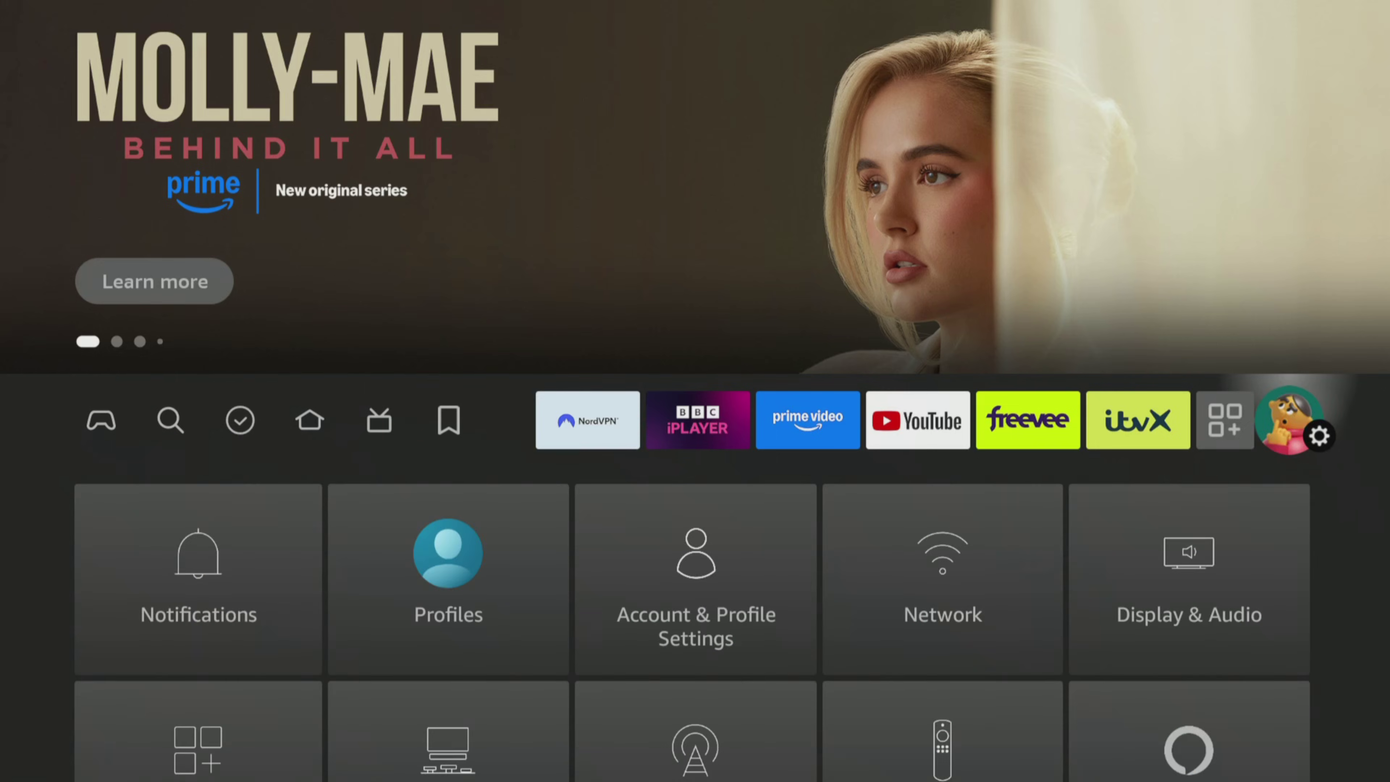
key(Down)
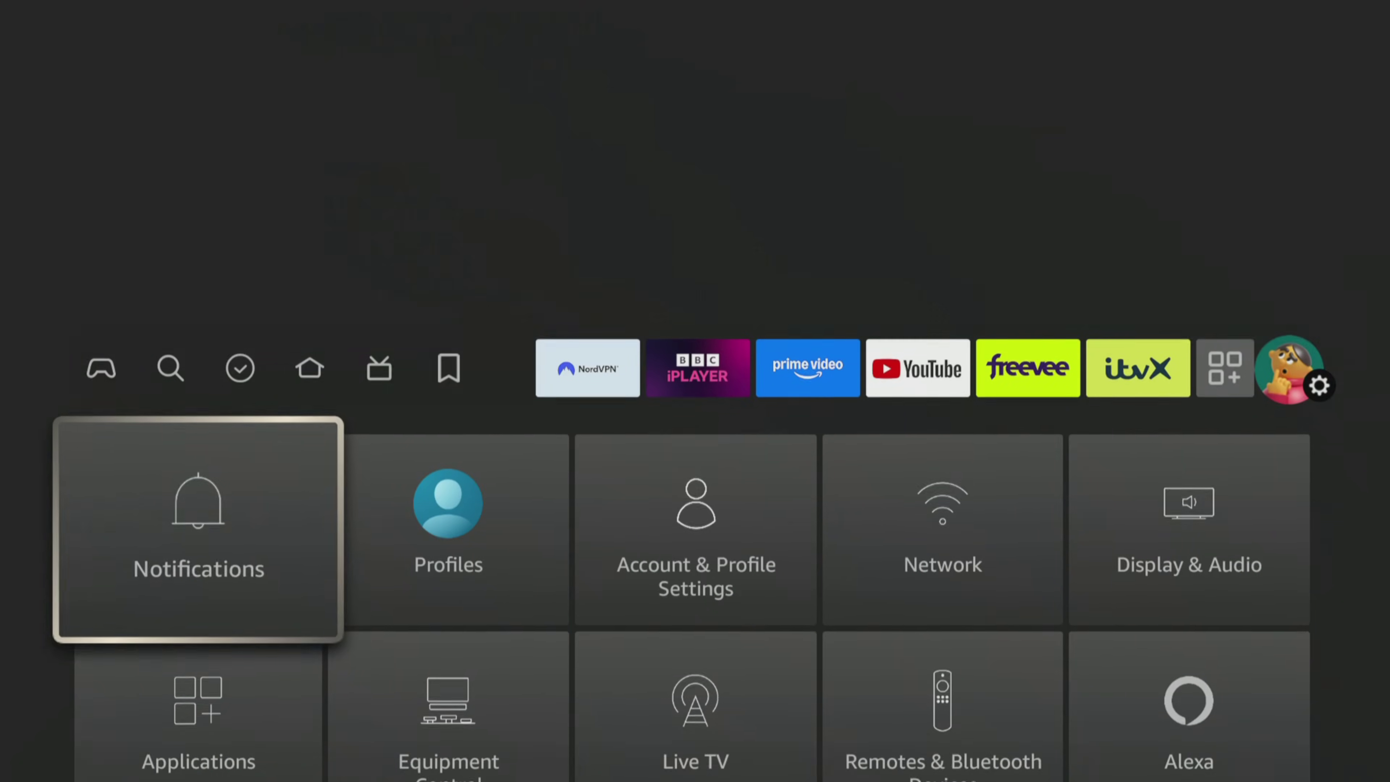
key(Down)
key(Down)
key(Right)
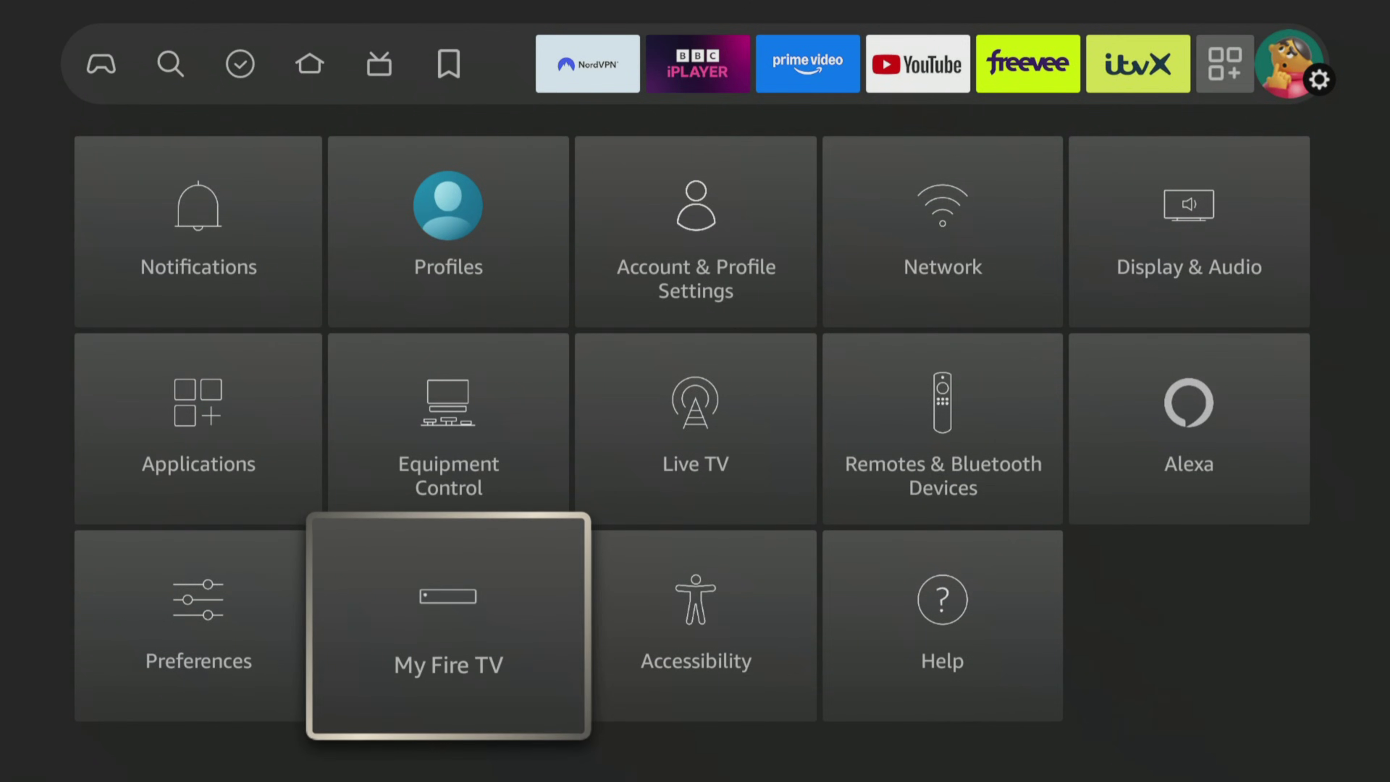
key(Return)
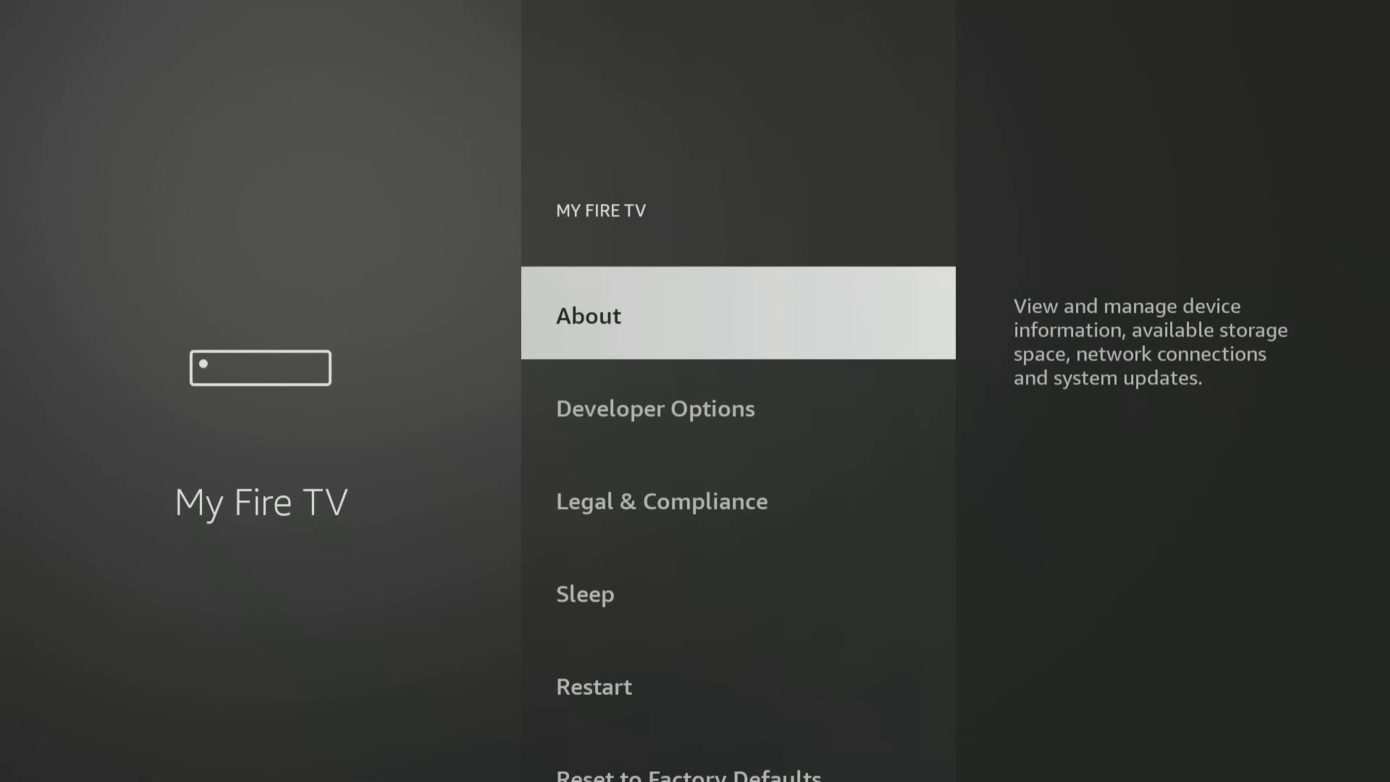
Step: View About > Storage (5.18 GB of 12.86 GB available), then reopen My Fire TV from Settings
key(Return)
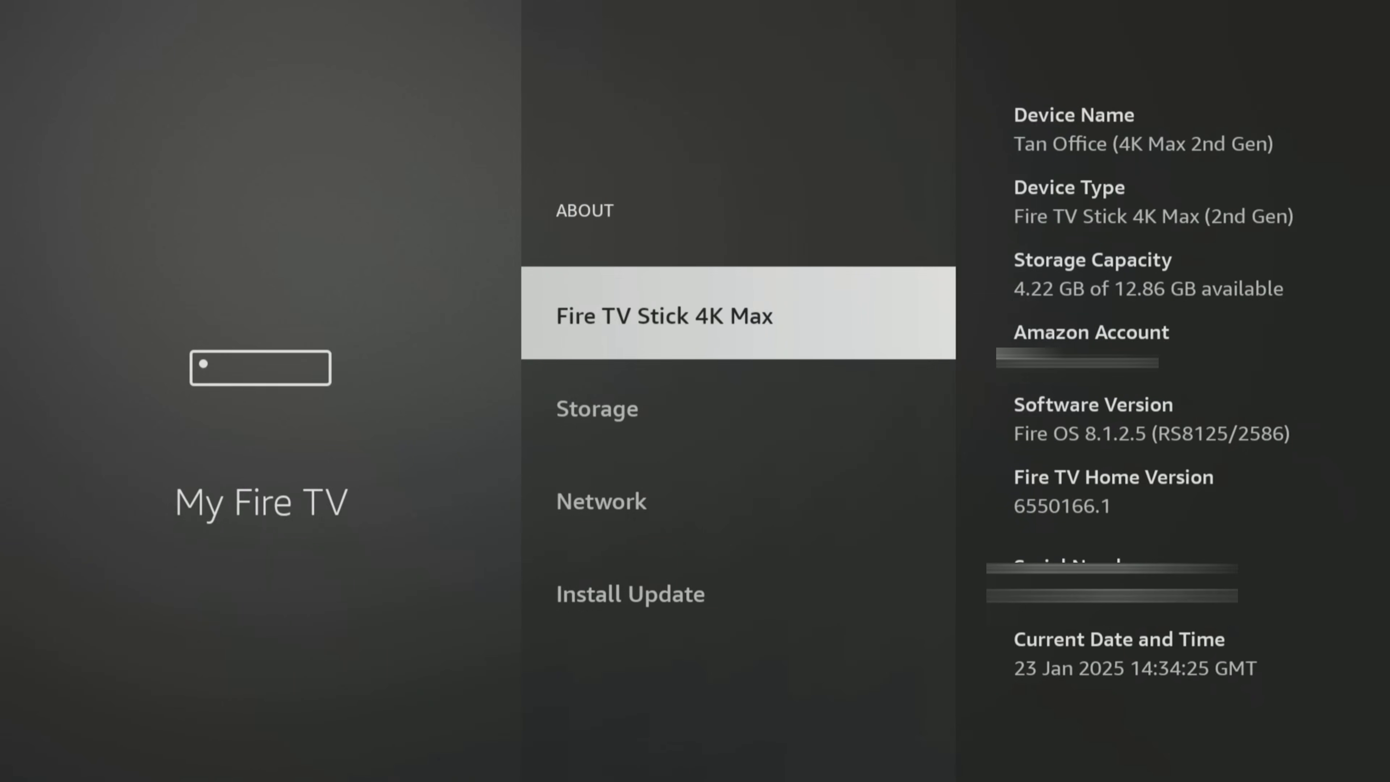
key(Down)
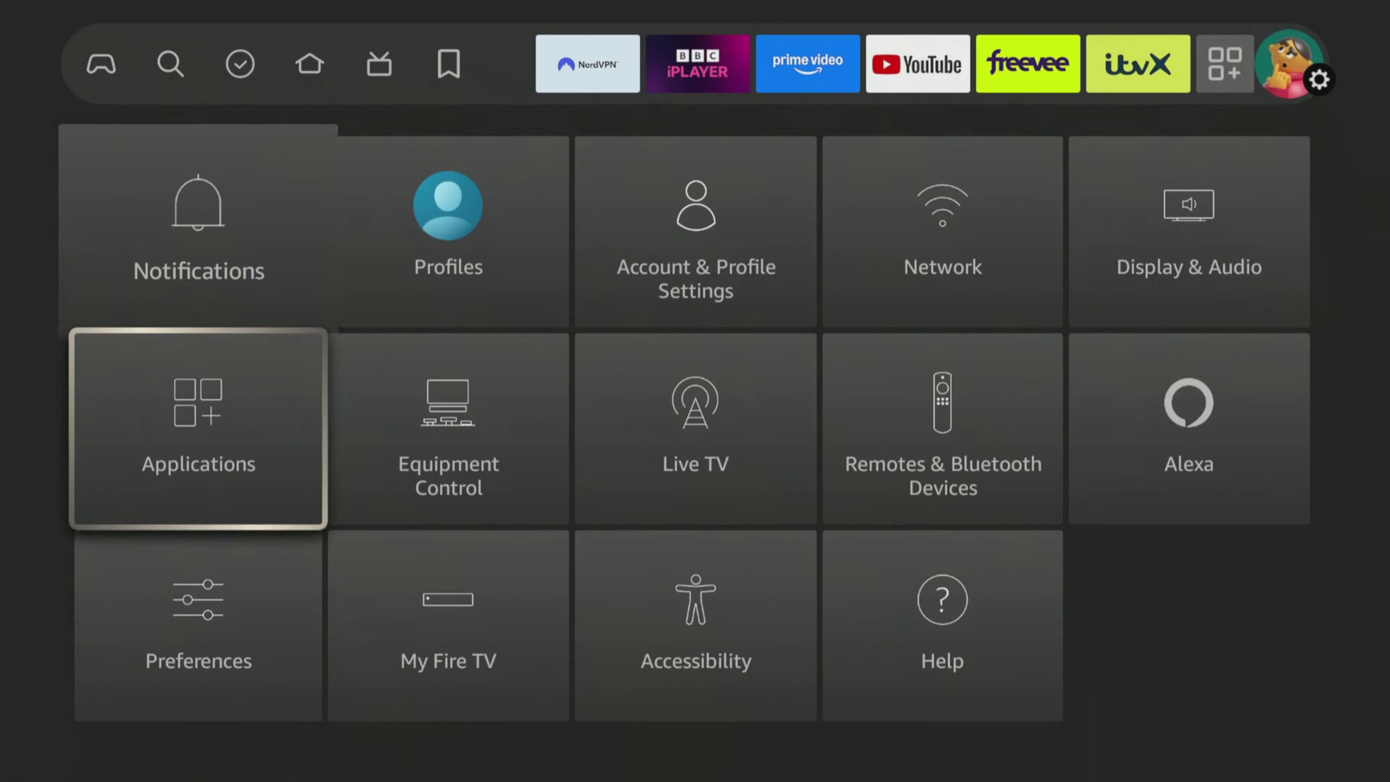
key(Down)
key(Right)
key(Return)
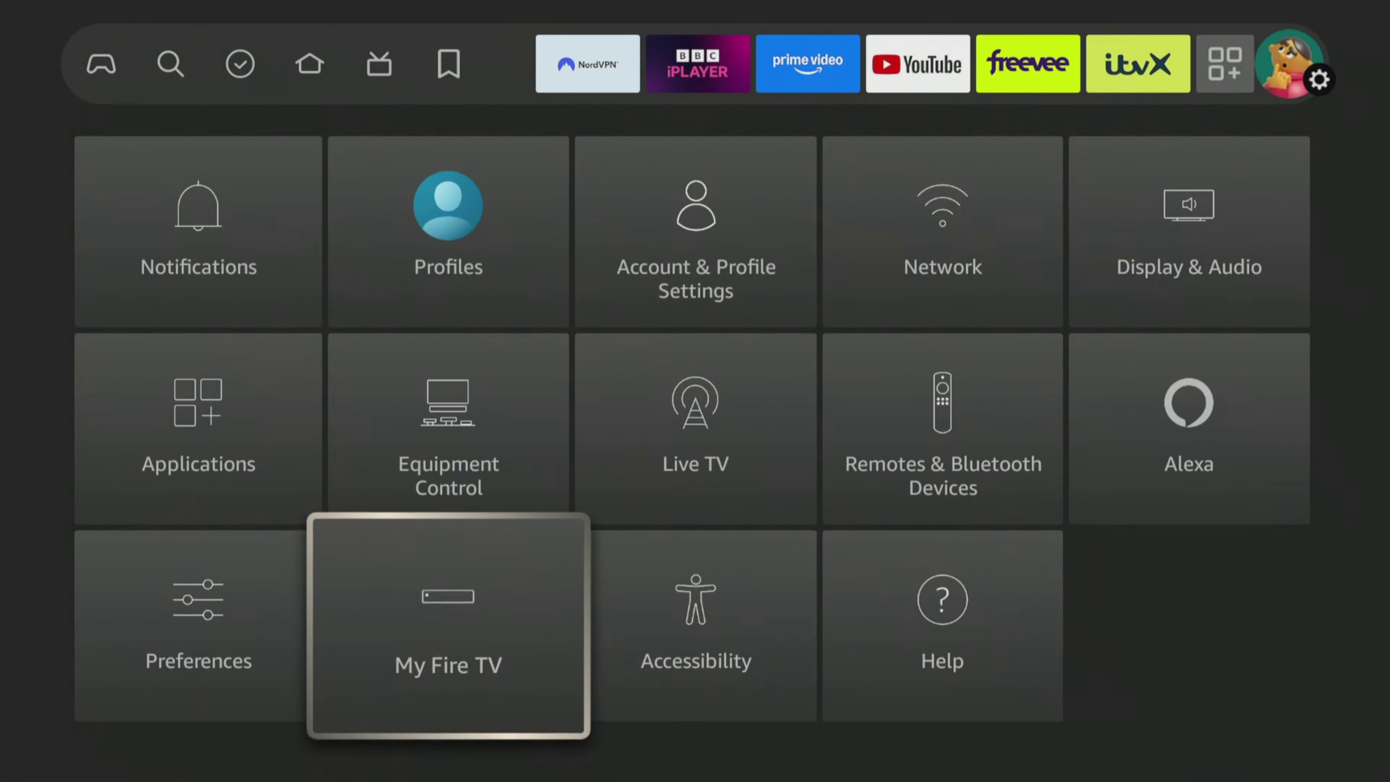